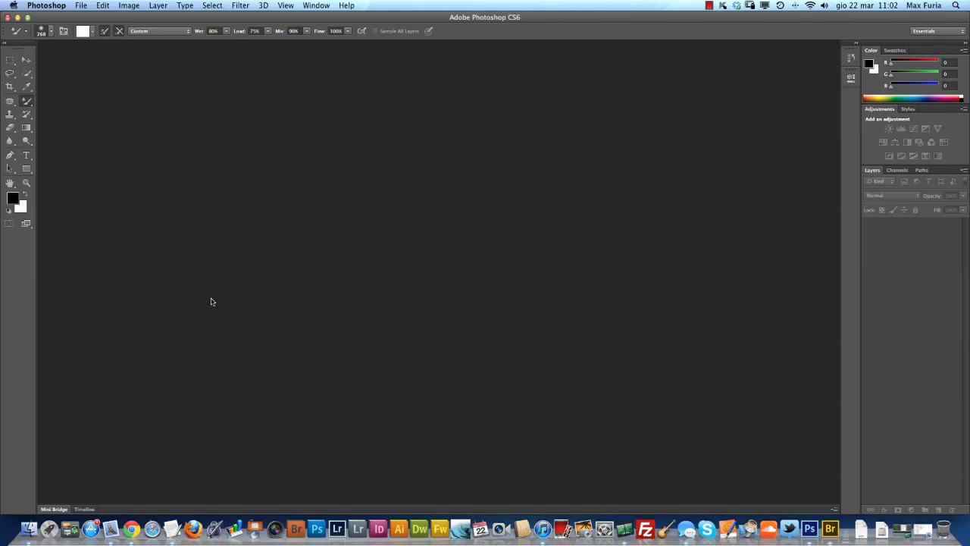
{"action": "left_click", "coordinate": [58, 510]}
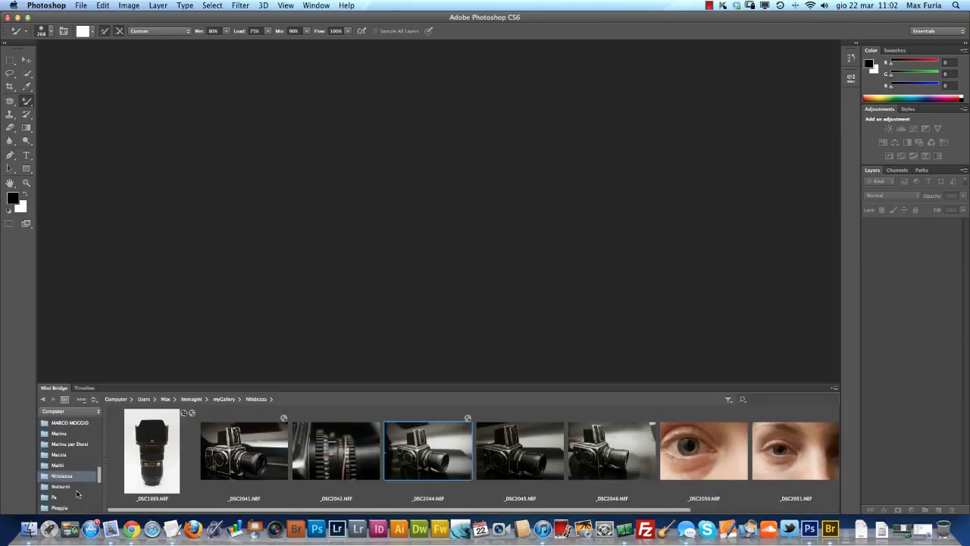
{"action": "left_click", "coordinate": [83, 387]}
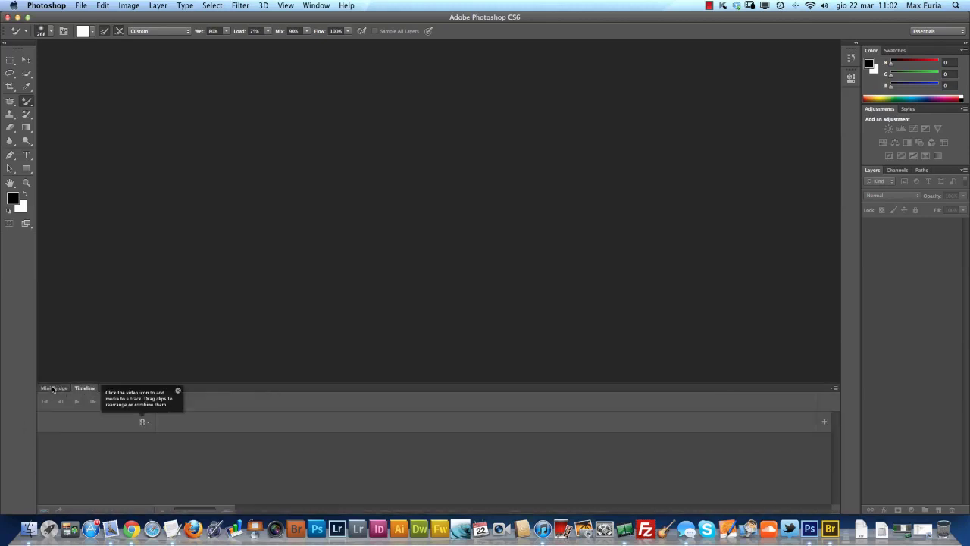
{"action": "left_click", "coordinate": [179, 392]}
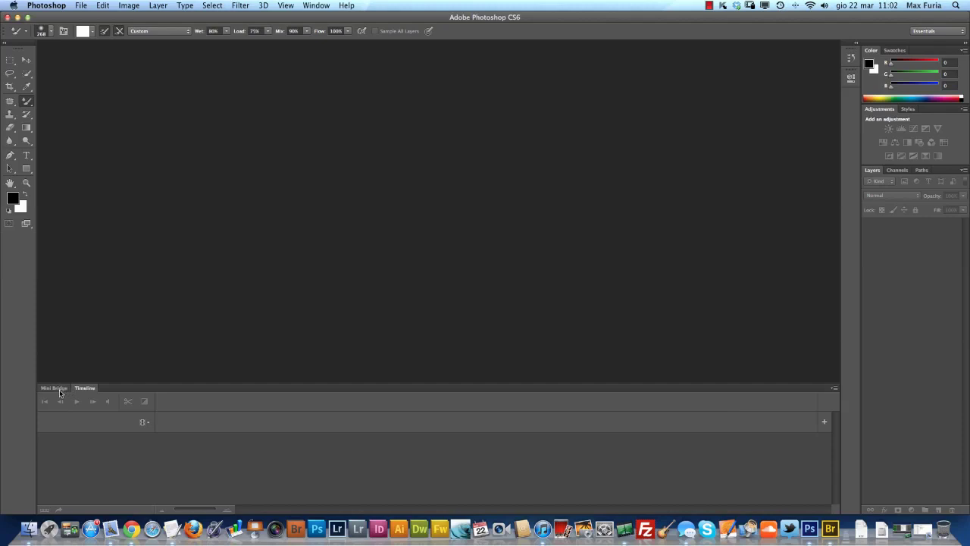
{"action": "left_click", "coordinate": [57, 387]}
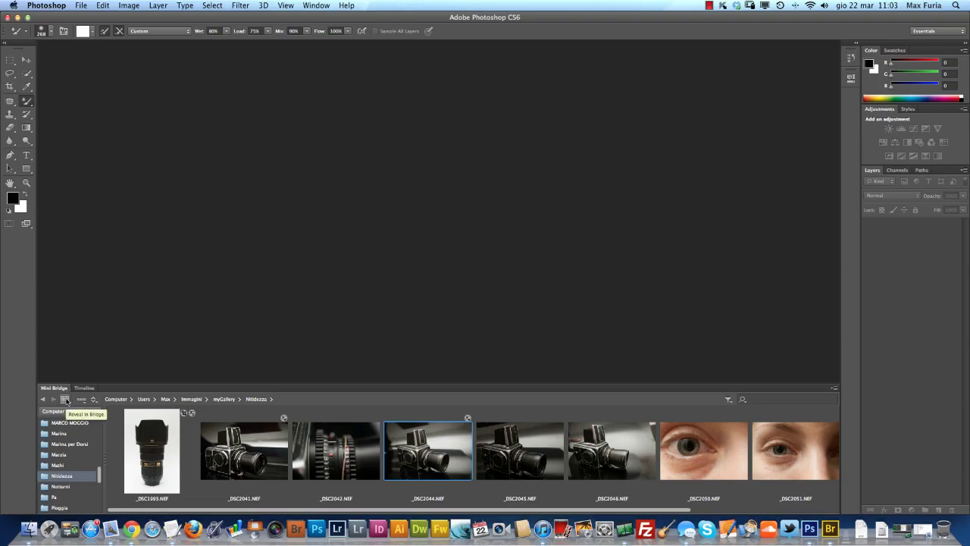
Reveal the Nitidezza folder in Bridge, review _DSC2044.NEF's metadata, then go back to Photoshop.
{"action": "left_click", "coordinate": [74, 404]}
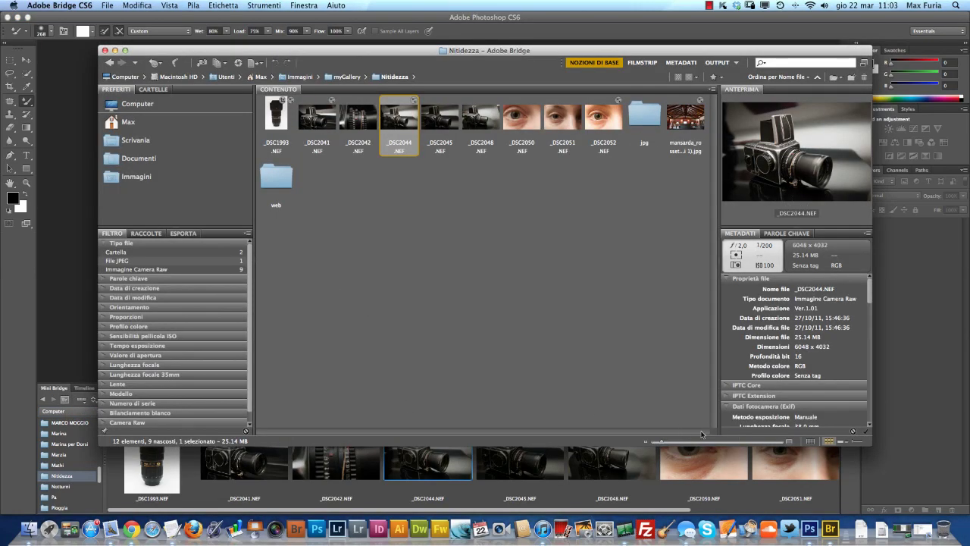
{"action": "left_click_drag", "start_coordinate": [495, 51], "coordinate": [482, 78]}
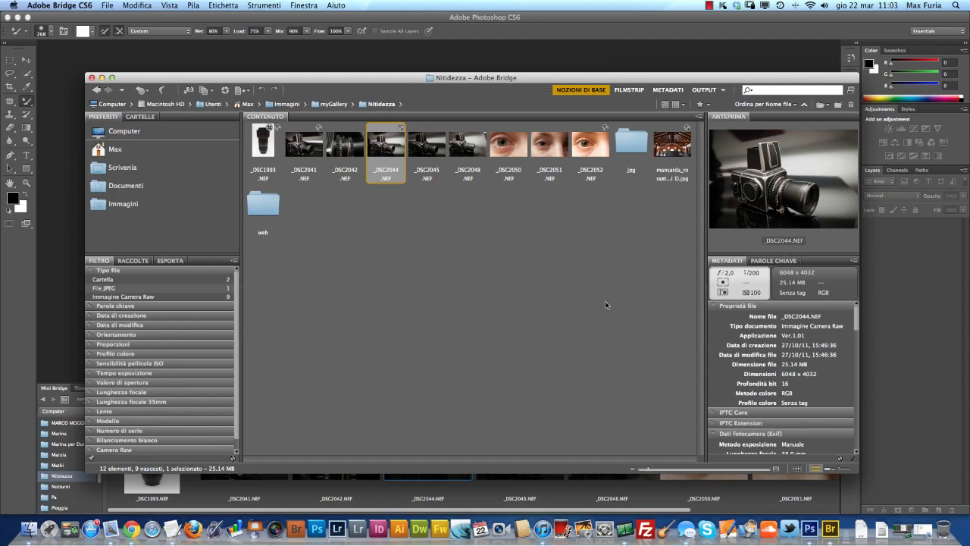
{"action": "mouse_move", "coordinate": [857, 320]}
{"action": "left_mouse_down"}
{"action": "mouse_move", "coordinate": [859, 426]}
{"action": "mouse_move", "coordinate": [858, 311]}
{"action": "left_mouse_up"}
{"action": "left_click", "coordinate": [544, 37]}
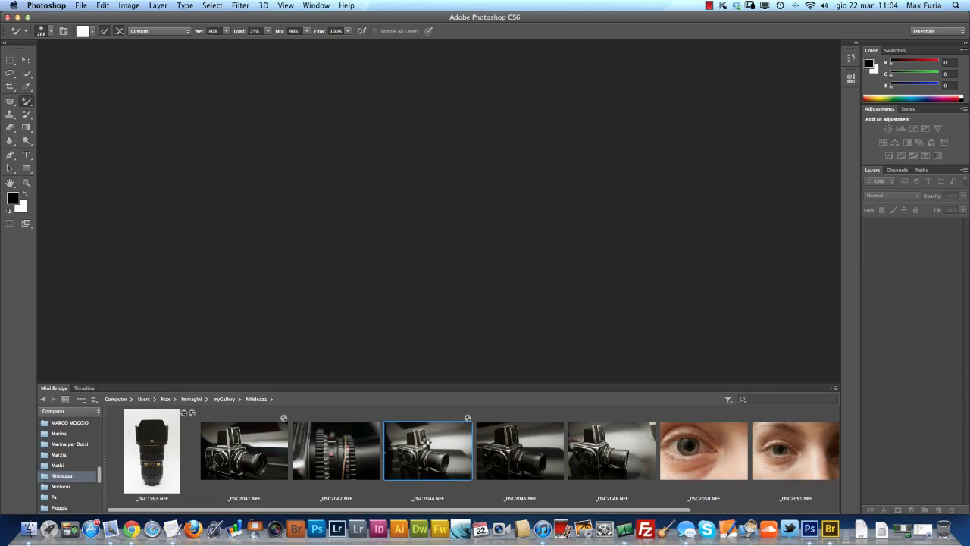
Open the _DSC2044.NEF thumbnail from Mini Bridge in Camera Raw 7.0.
{"action": "double_click", "coordinate": [427, 447]}
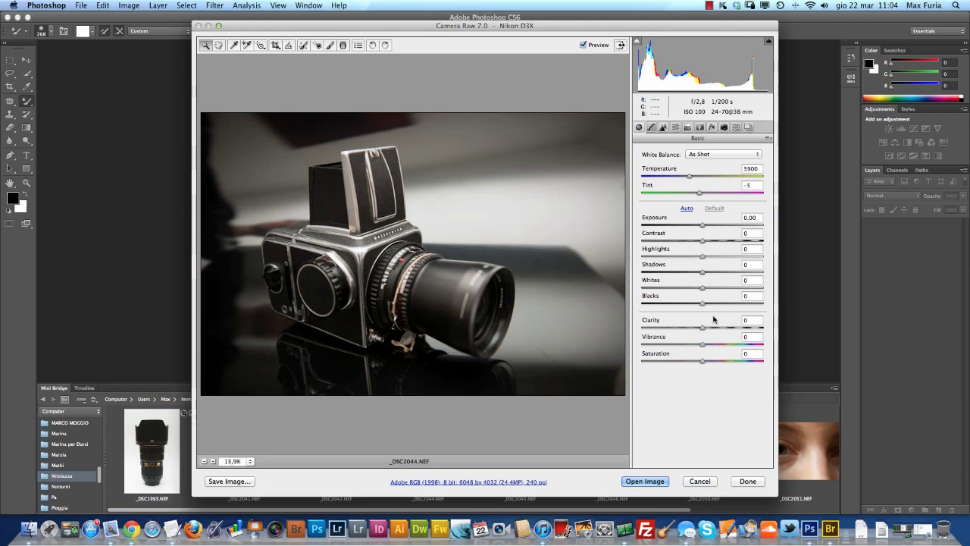
Raise Clarity to +23 and enable the Nikon lens profile corrections.
{"action": "left_click_drag", "start_coordinate": [701, 327], "coordinate": [717, 328]}
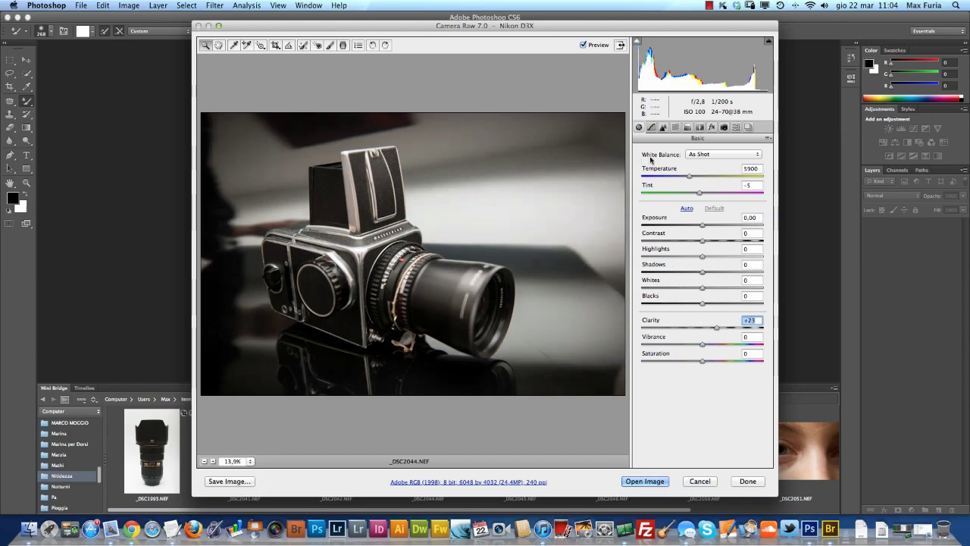
{"action": "left_click", "coordinate": [663, 127]}
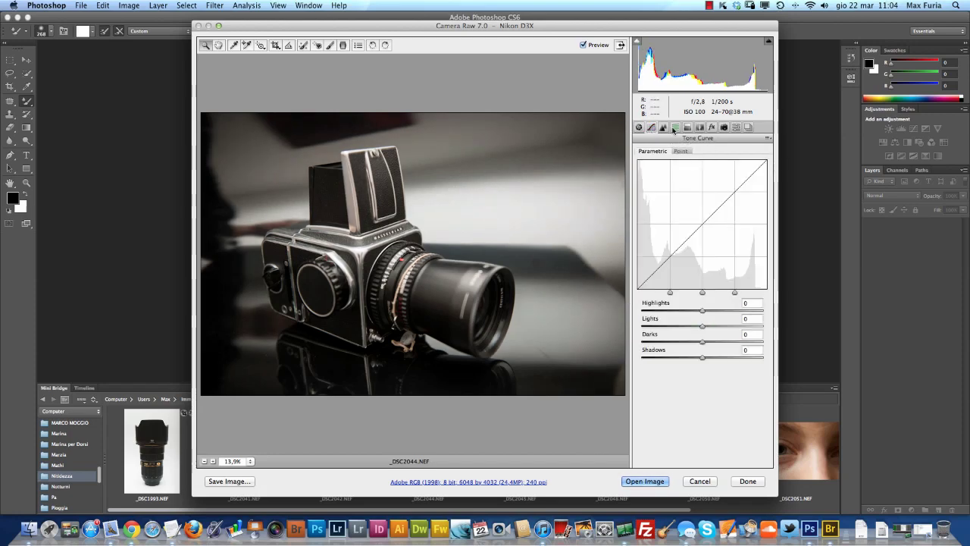
{"action": "left_click", "coordinate": [664, 127]}
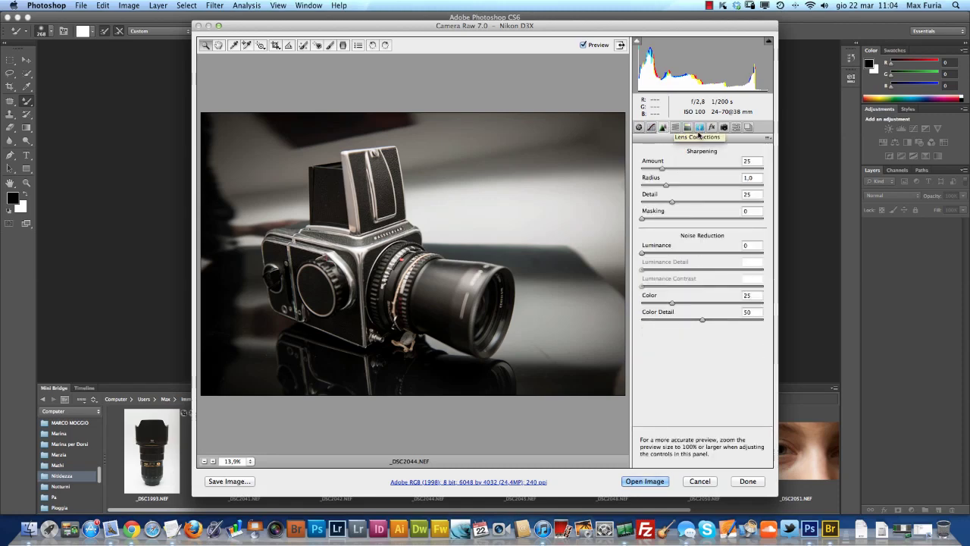
{"action": "left_click", "coordinate": [701, 129]}
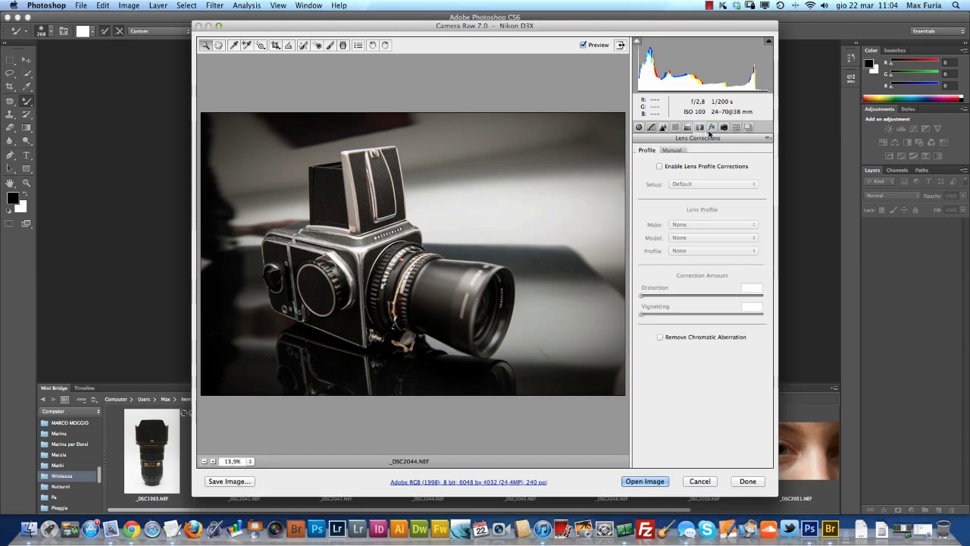
{"action": "left_click", "coordinate": [684, 167]}
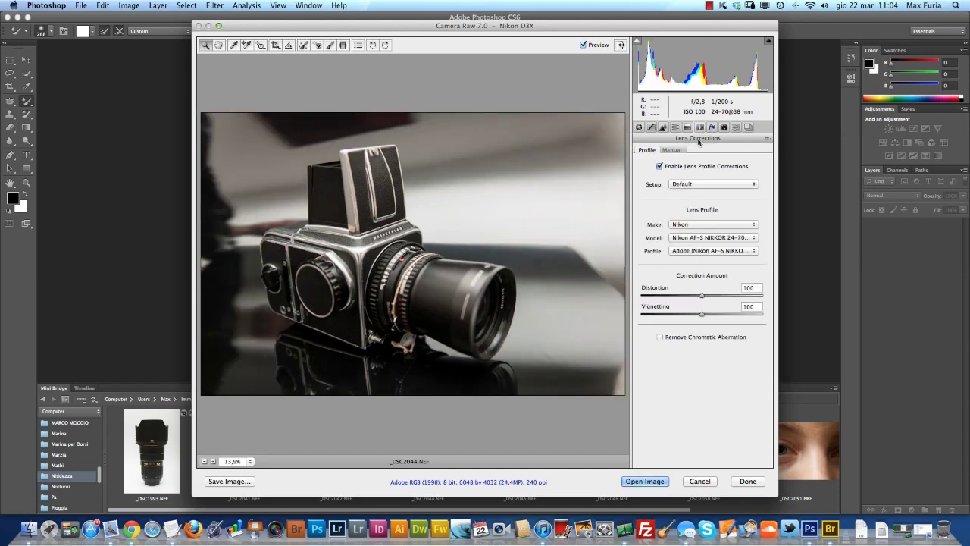
Review the effects and calibration settings, dismiss the backup disk alert, and open the image.
{"action": "left_click", "coordinate": [712, 127]}
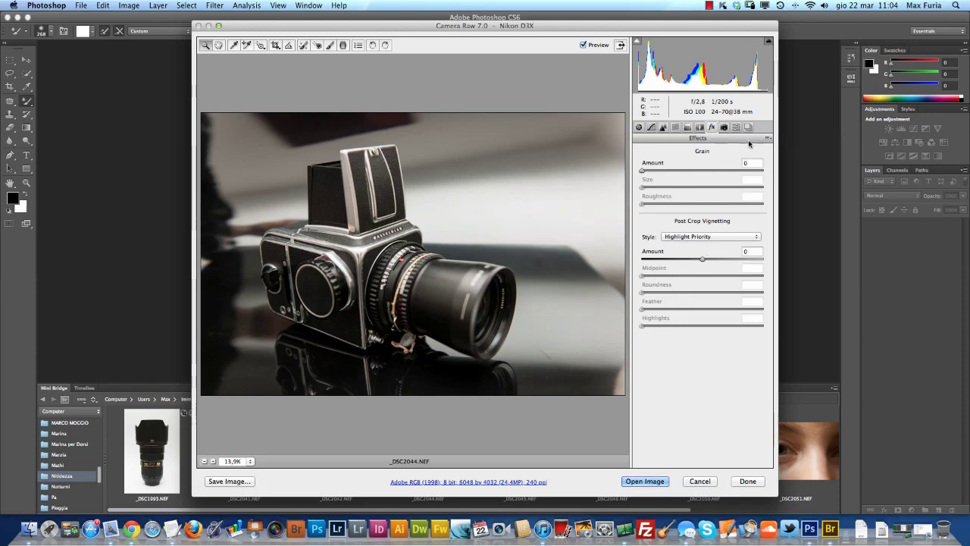
{"action": "left_click", "coordinate": [724, 127]}
{"action": "left_click", "coordinate": [734, 156]}
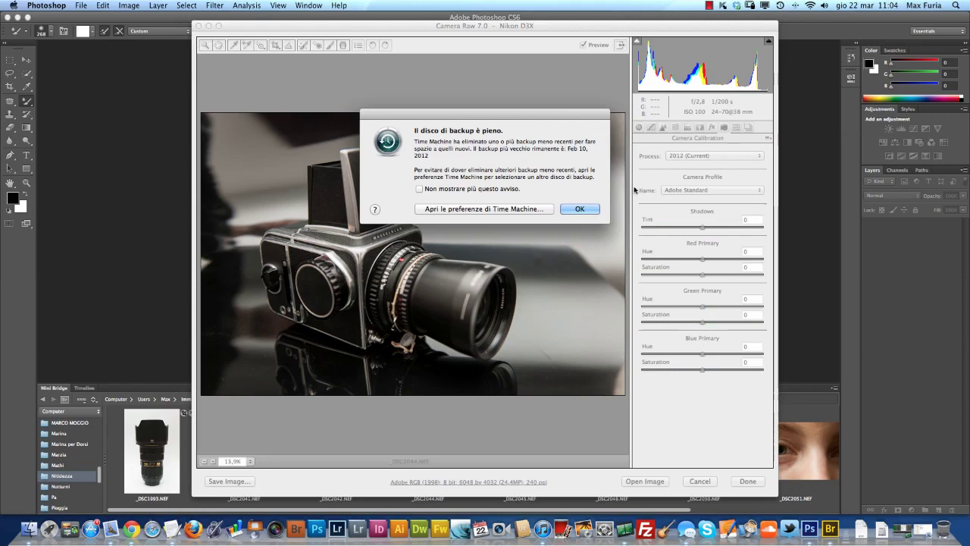
{"action": "left_click", "coordinate": [578, 209]}
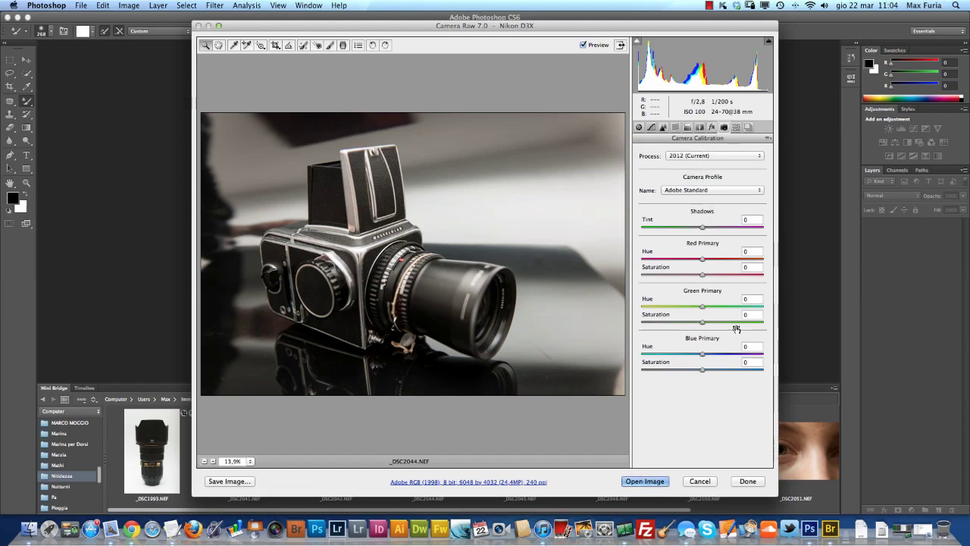
{"action": "left_click", "coordinate": [644, 482]}
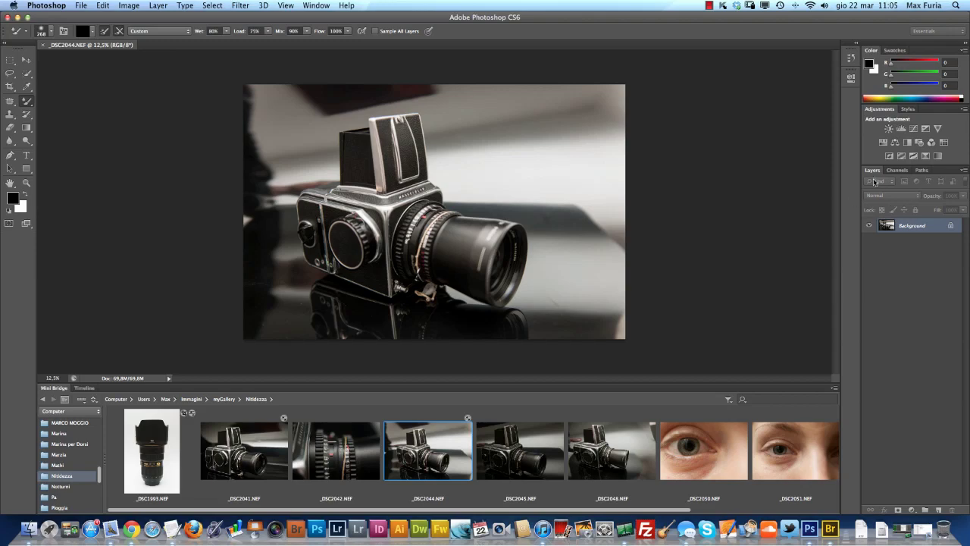
Pull the Layers panel out of the right-hand dock so it floats over the photo.
{"action": "left_click_drag", "start_coordinate": [871, 169], "coordinate": [523, 95]}
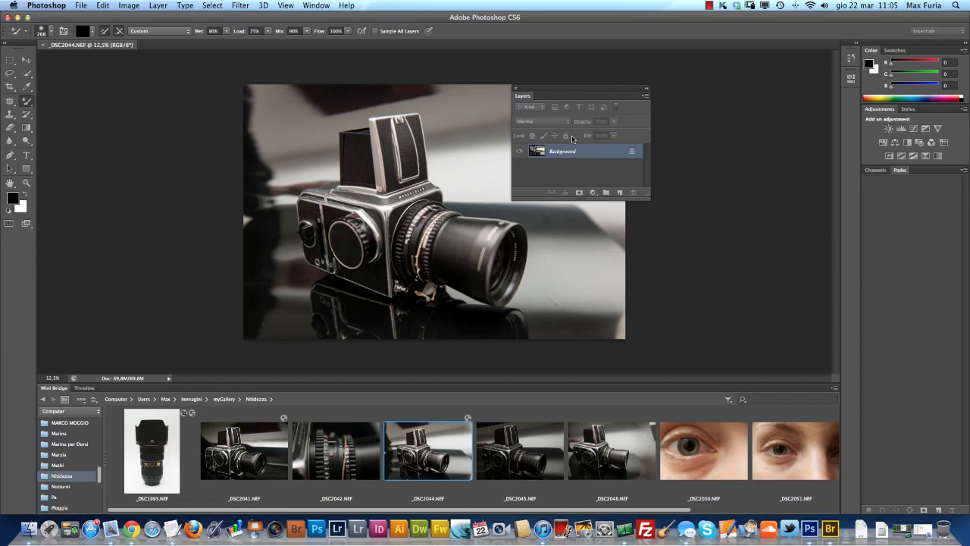
{"action": "key", "text": "super+j"}
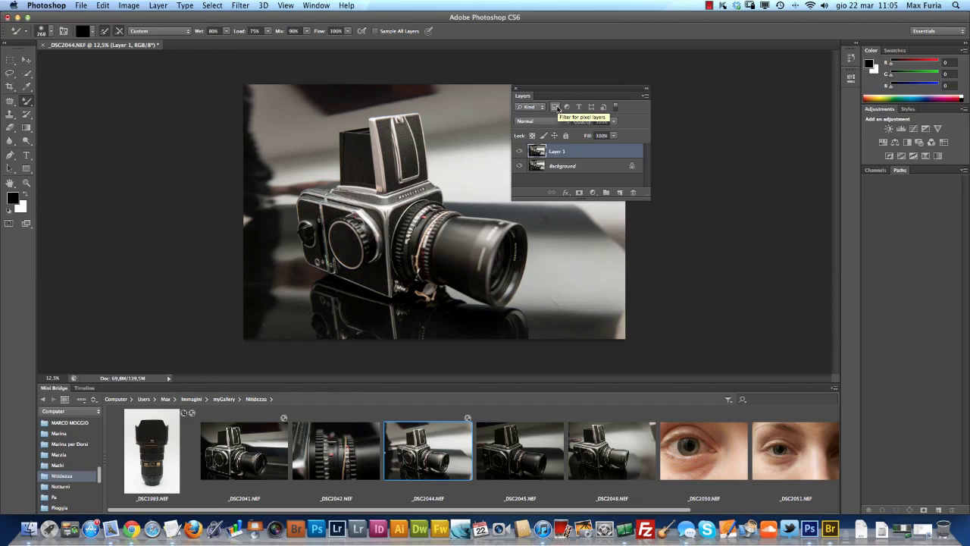
{"action": "left_click", "coordinate": [616, 106]}
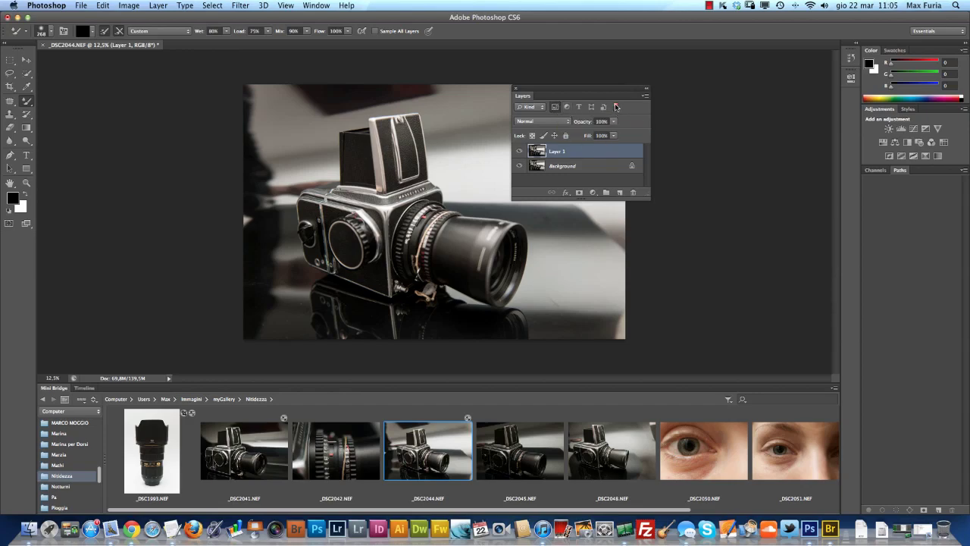
{"action": "left_click", "coordinate": [616, 107]}
{"action": "left_click", "coordinate": [616, 108]}
{"action": "left_click", "coordinate": [616, 108]}
{"action": "left_click", "coordinate": [546, 109]}
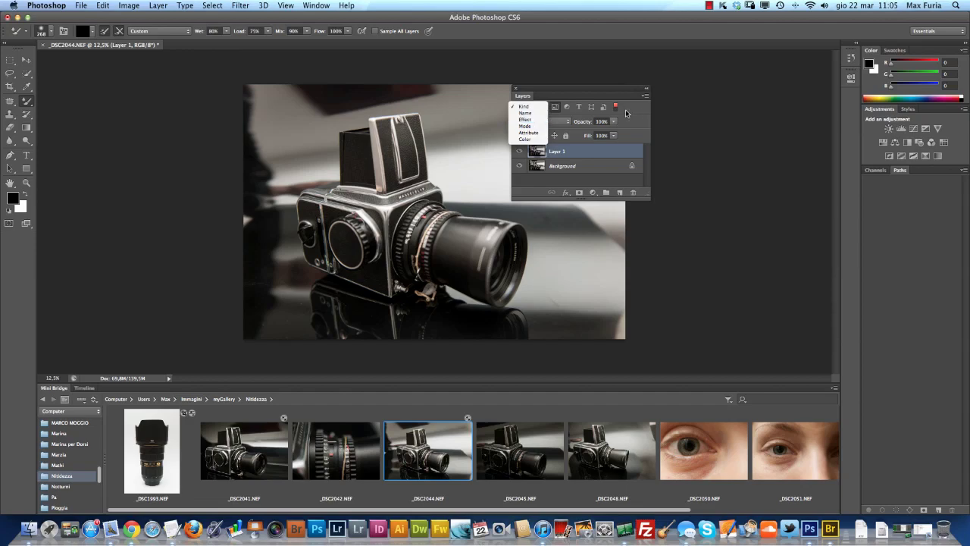
{"action": "left_click", "coordinate": [631, 116]}
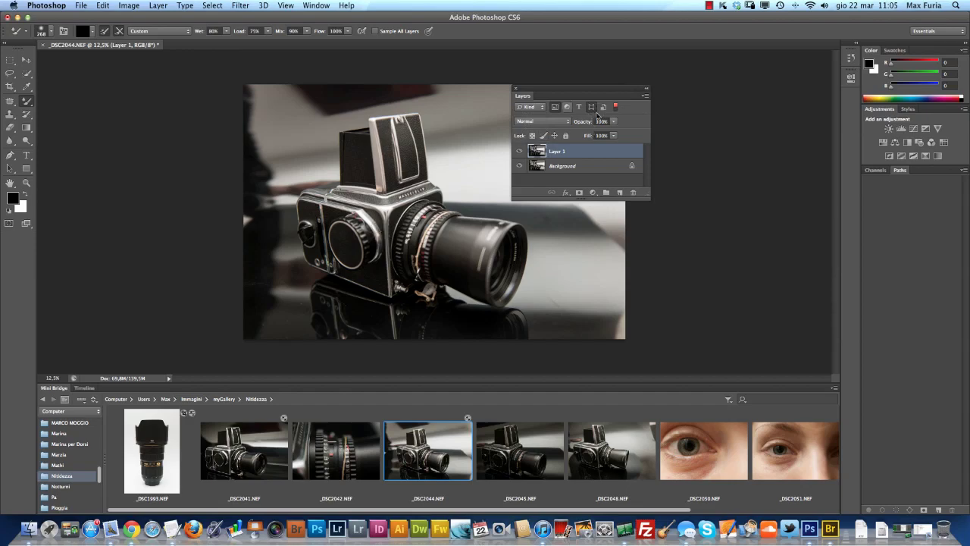
{"action": "left_click", "coordinate": [616, 108]}
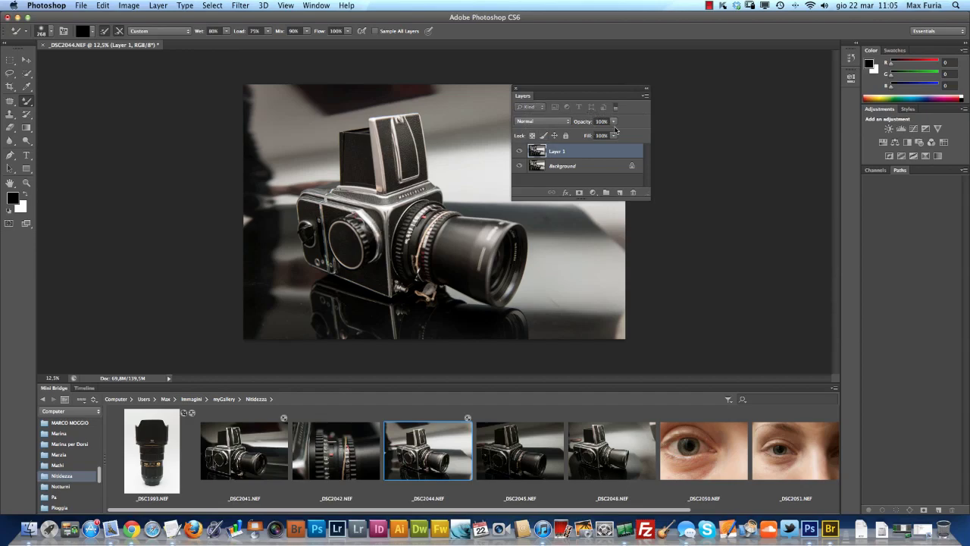
{"action": "left_click", "coordinate": [569, 122]}
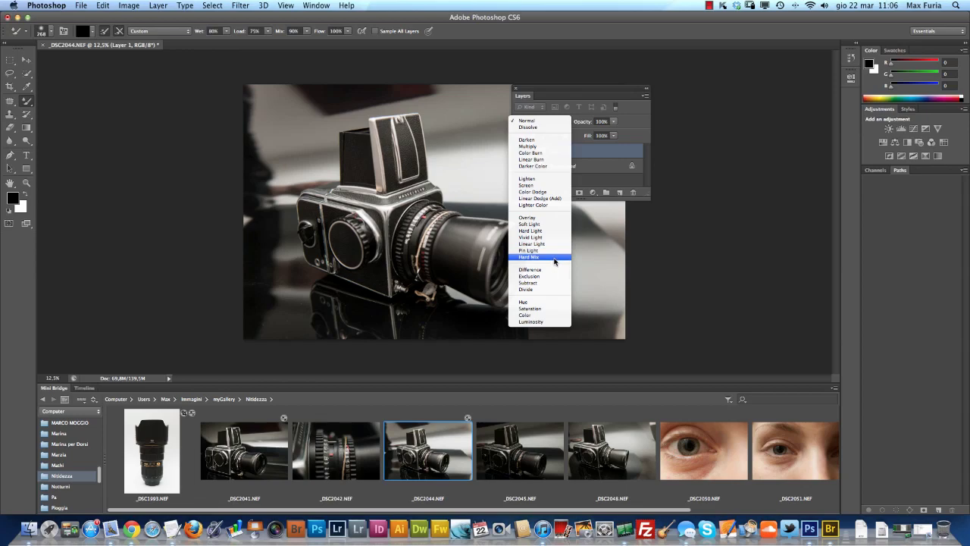
{"action": "left_click", "coordinate": [650, 134]}
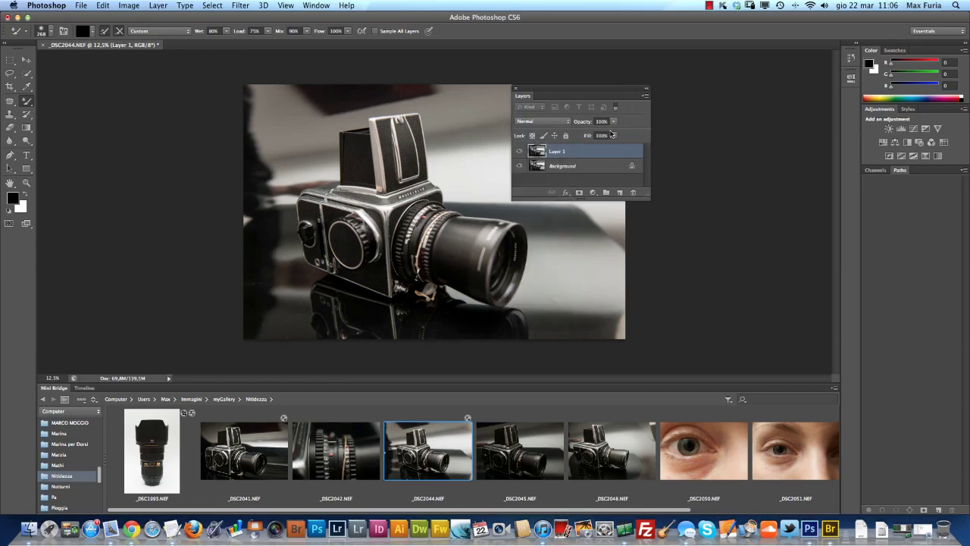
Colour-label Layer 1 orange, replacing an initial blue label.
{"action": "right_click", "coordinate": [586, 155]}
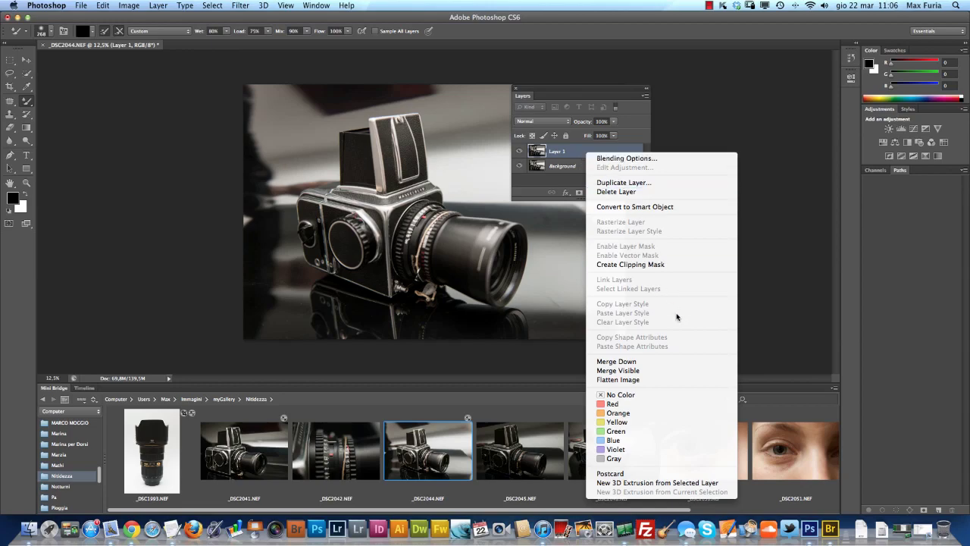
{"action": "left_click", "coordinate": [676, 211]}
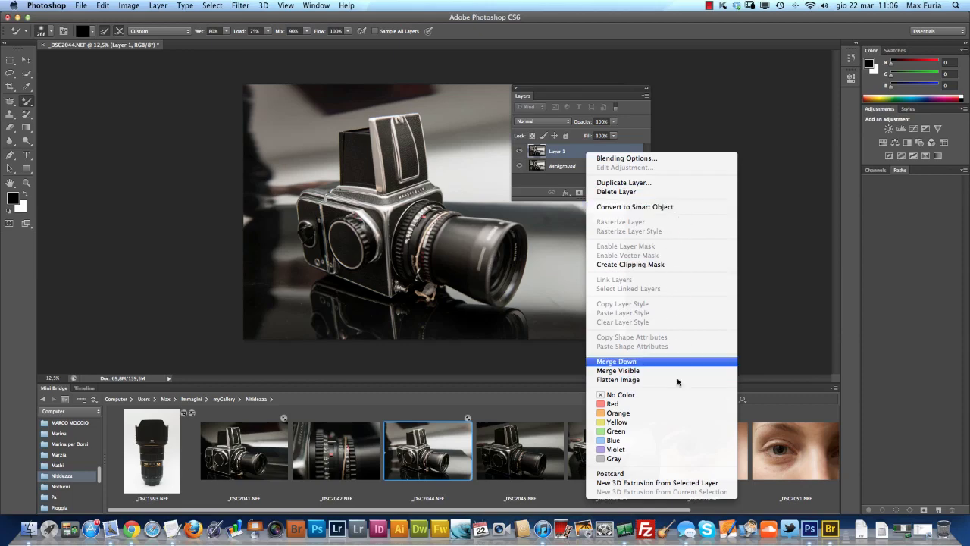
{"action": "left_click", "coordinate": [639, 440]}
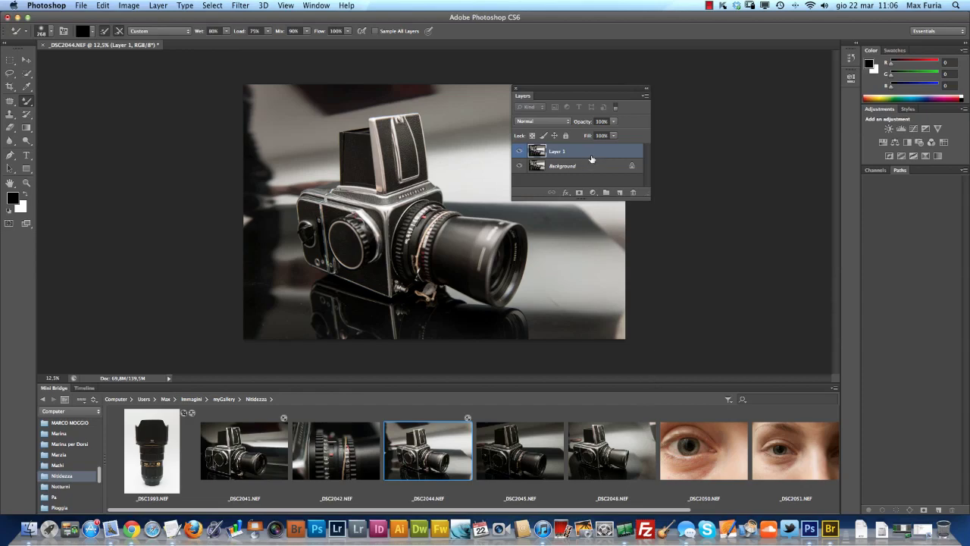
{"action": "right_click", "coordinate": [591, 158]}
{"action": "left_click", "coordinate": [625, 413]}
Move the floating Layers panel right, off the photo, and show the Filter menu.
{"action": "left_click_drag", "start_coordinate": [589, 93], "coordinate": [703, 94]}
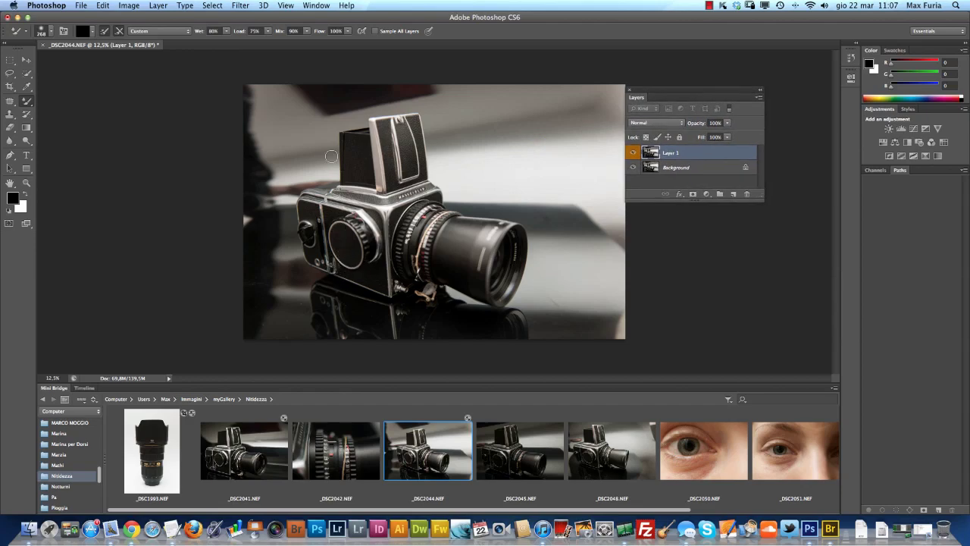
{"action": "left_click", "coordinate": [243, 6]}
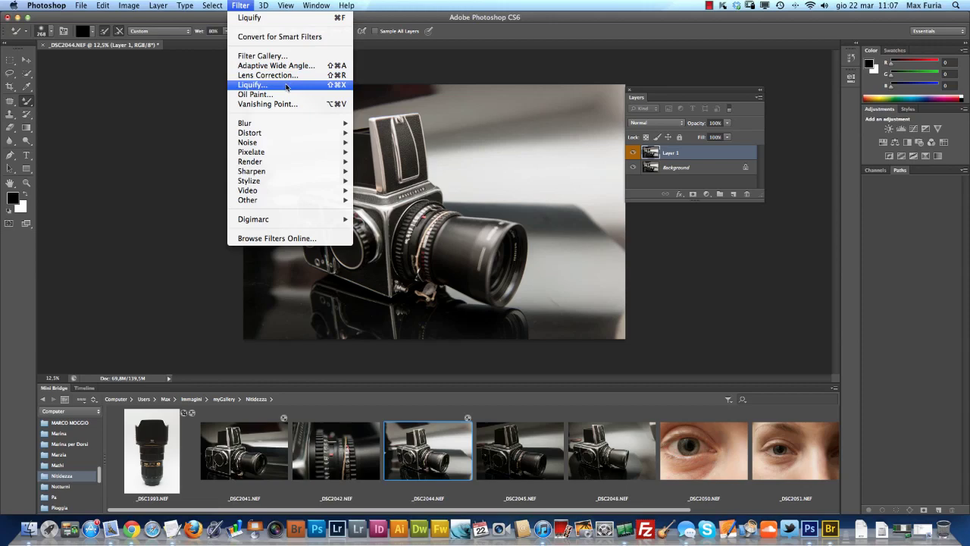
Open Liquify on Layer 1 with the Forward Warp tool at brush size 576.
{"action": "left_click", "coordinate": [287, 86]}
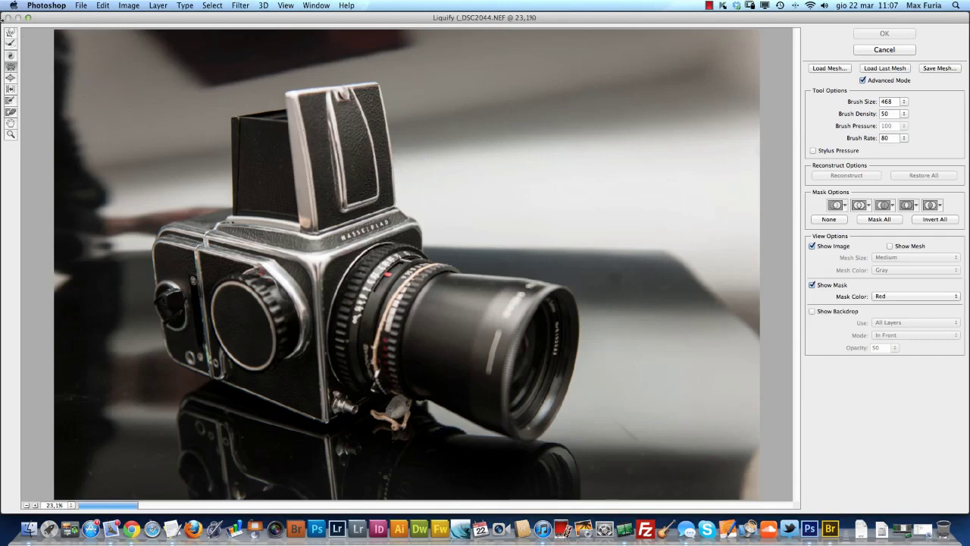
{"action": "left_click", "coordinate": [11, 32]}
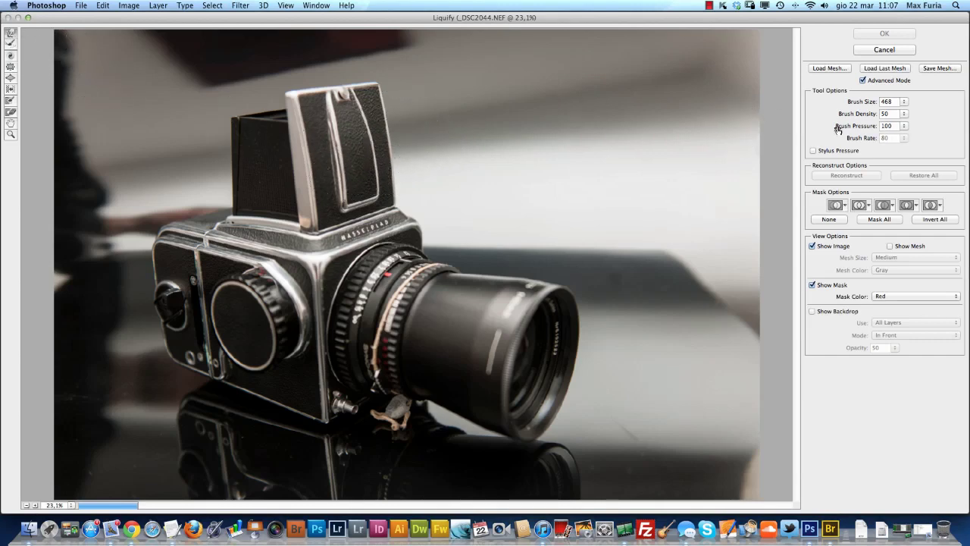
{"action": "left_click_drag", "start_coordinate": [850, 101], "coordinate": [876, 101]}
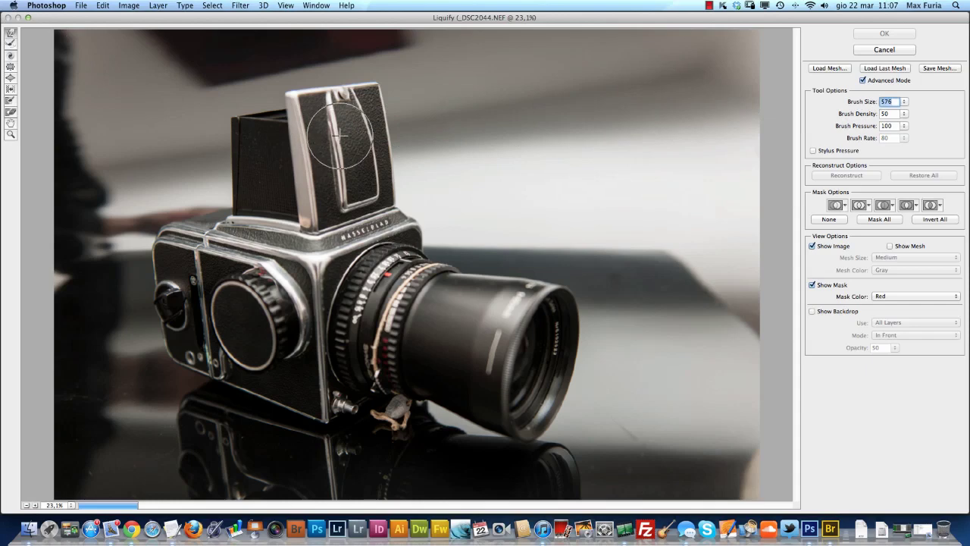
Warp the viewfinder hood's top upward into a peak with wings spreading sideways.
{"action": "mouse_move", "coordinate": [341, 135]}
{"action": "left_mouse_down"}
{"action": "mouse_move", "coordinate": [360, 97]}
{"action": "mouse_move", "coordinate": [412, 86]}
{"action": "left_mouse_up"}
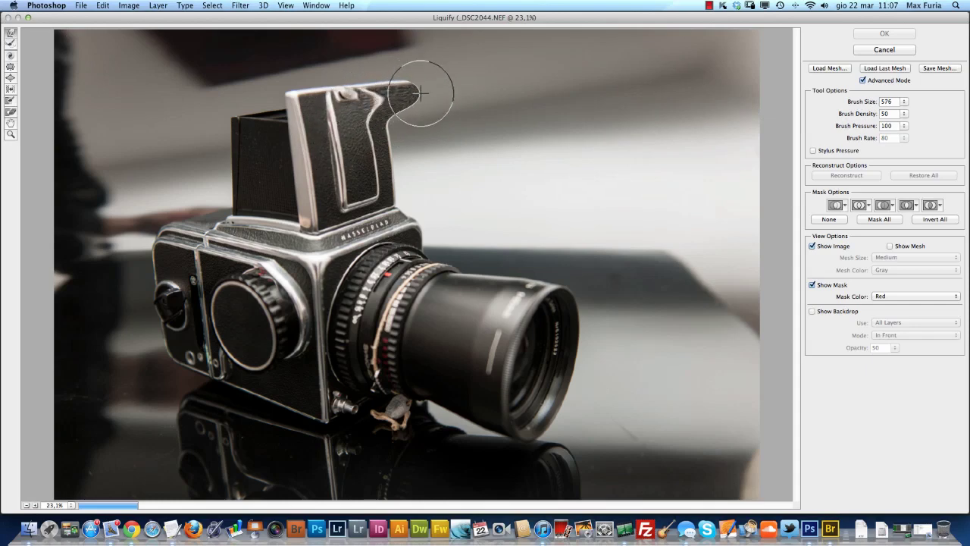
{"action": "left_click_drag", "start_coordinate": [292, 108], "coordinate": [222, 92]}
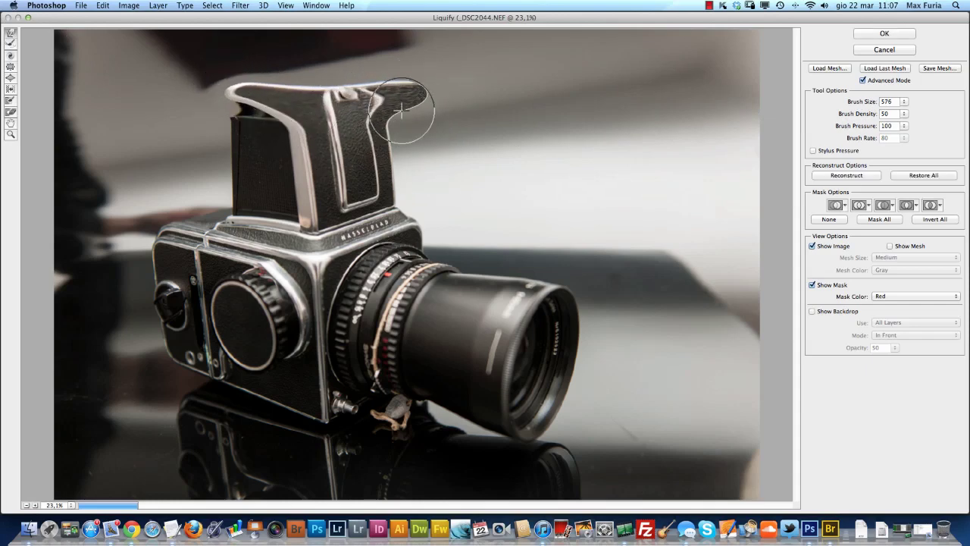
{"action": "left_click_drag", "start_coordinate": [340, 106], "coordinate": [338, 41]}
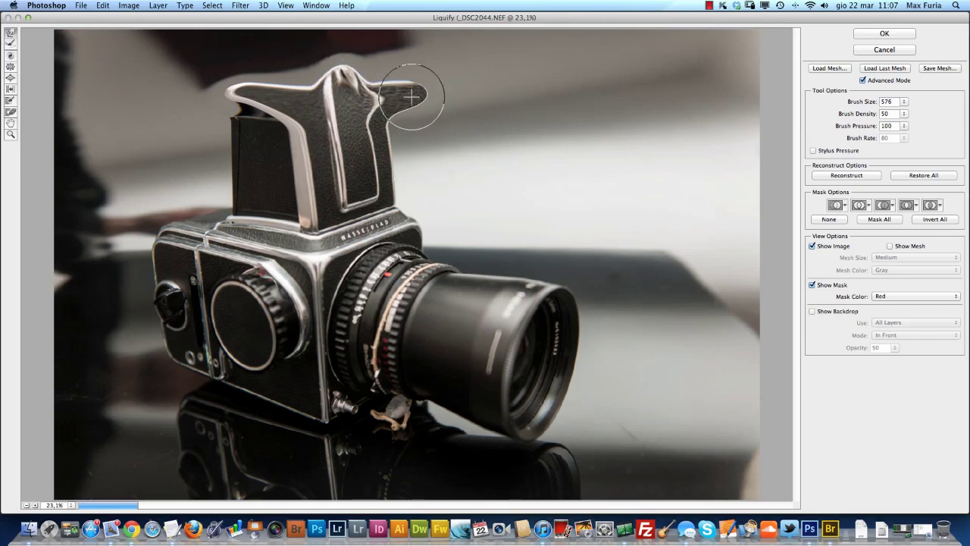
{"action": "left_click_drag", "start_coordinate": [413, 88], "coordinate": [440, 89]}
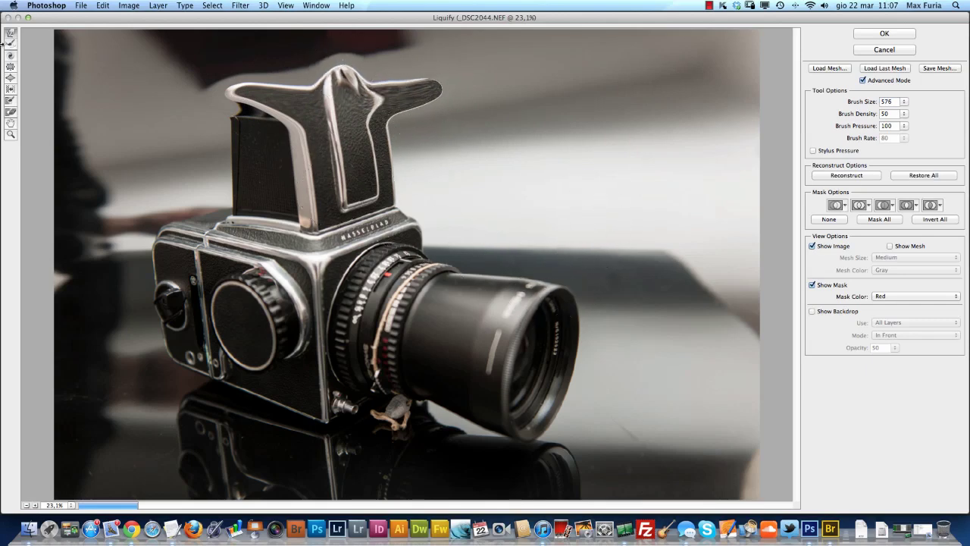
{"action": "left_click", "coordinate": [11, 77]}
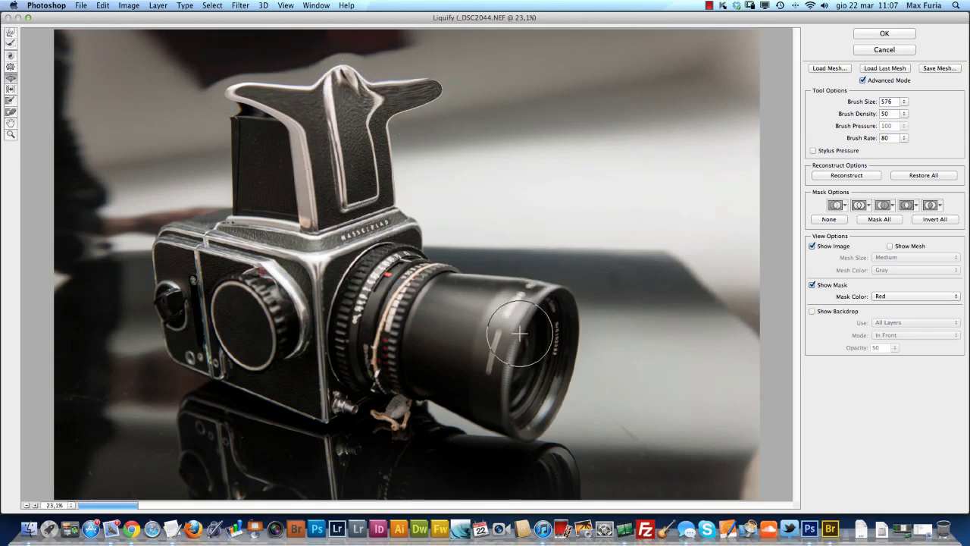
At Twirl brush size 966, swirl the lens front rim, hood ridge and hood's left panel.
{"action": "left_click_drag", "start_coordinate": [853, 102], "coordinate": [932, 105]}
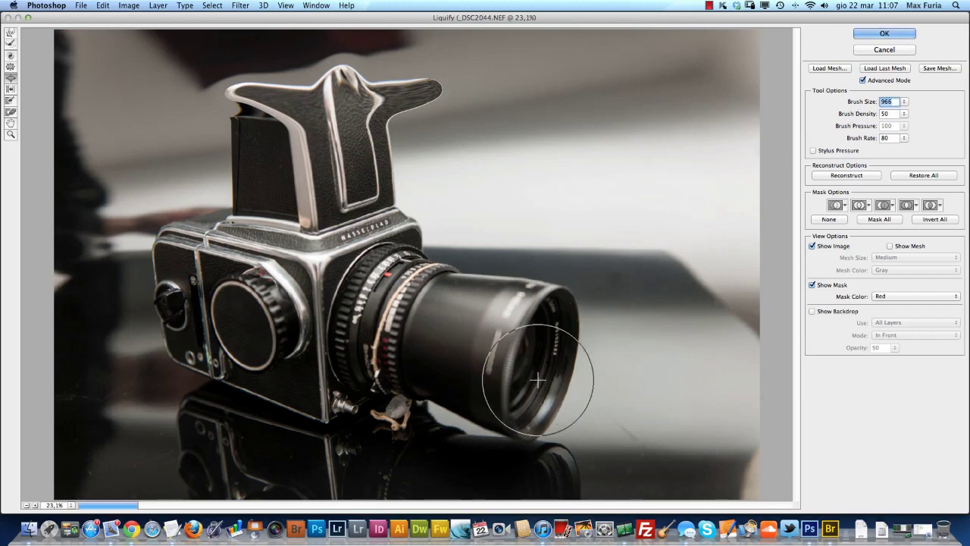
{"action": "mouse_move", "coordinate": [535, 362]}
{"action": "left_mouse_down"}
{"action": "mouse_move", "coordinate": [535, 316]}
{"action": "mouse_move", "coordinate": [520, 384]}
{"action": "mouse_move", "coordinate": [498, 379]}
{"action": "mouse_move", "coordinate": [526, 368]}
{"action": "mouse_move", "coordinate": [548, 332]}
{"action": "mouse_move", "coordinate": [567, 362]}
{"action": "left_mouse_up"}
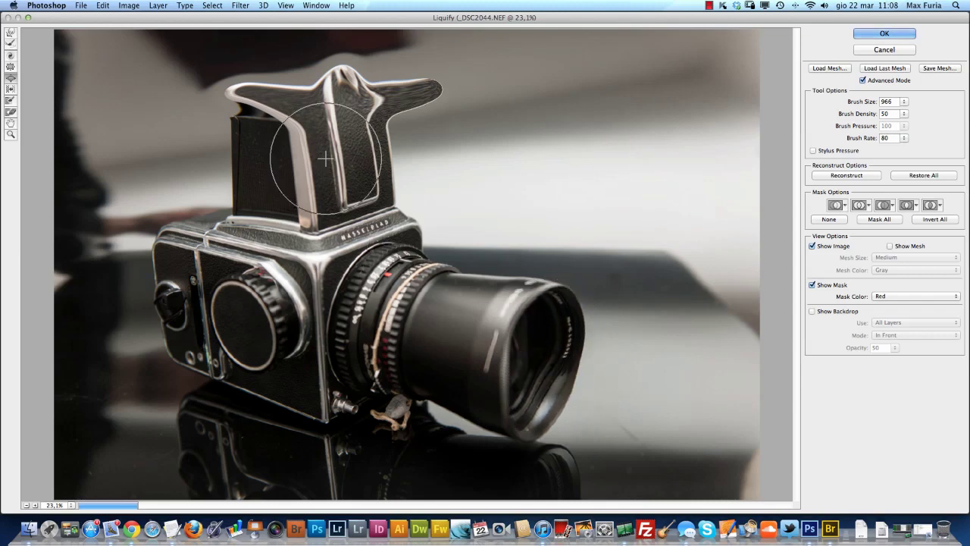
{"action": "left_click_drag", "start_coordinate": [346, 97], "coordinate": [341, 98]}
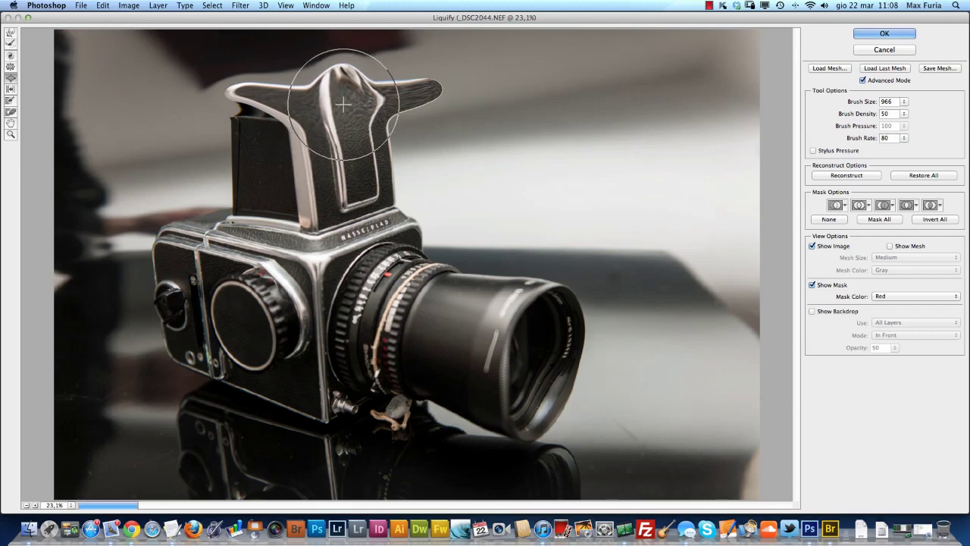
{"action": "mouse_move", "coordinate": [248, 120]}
{"action": "left_mouse_down"}
{"action": "mouse_move", "coordinate": [255, 162]}
{"action": "mouse_move", "coordinate": [227, 136]}
{"action": "mouse_move", "coordinate": [227, 151]}
{"action": "mouse_move", "coordinate": [242, 154]}
{"action": "left_mouse_up"}
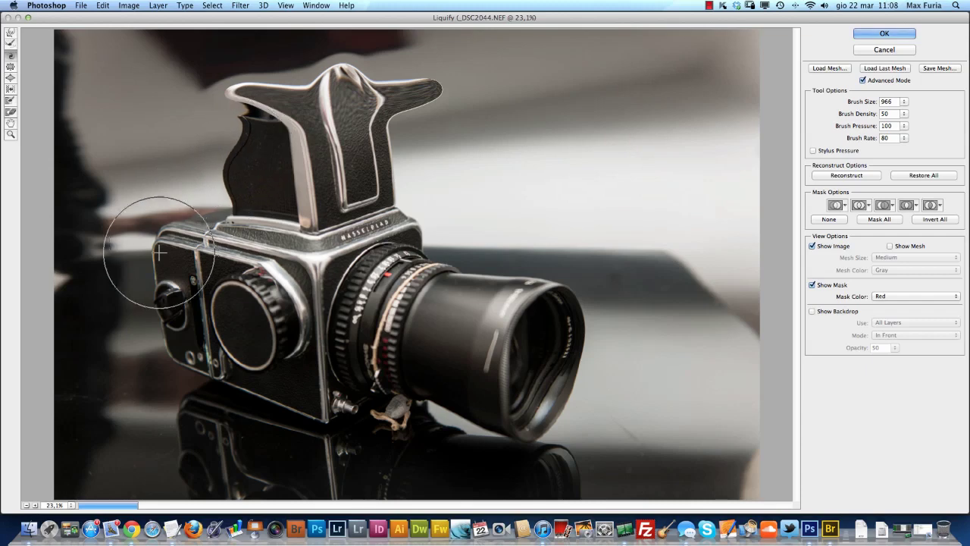
Twirl the body's left side, top plate, lens mount, lens barrel and hood's front edge.
{"action": "mouse_move", "coordinate": [151, 249]}
{"action": "left_mouse_down"}
{"action": "mouse_move", "coordinate": [174, 265]}
{"action": "mouse_move", "coordinate": [167, 256]}
{"action": "left_mouse_up"}
{"action": "mouse_move", "coordinate": [411, 231]}
{"action": "left_mouse_down"}
{"action": "mouse_move", "coordinate": [424, 220]}
{"action": "mouse_move", "coordinate": [402, 247]}
{"action": "mouse_move", "coordinate": [433, 288]}
{"action": "mouse_move", "coordinate": [459, 283]}
{"action": "mouse_move", "coordinate": [465, 298]}
{"action": "left_mouse_up"}
{"action": "mouse_move", "coordinate": [426, 400]}
{"action": "left_mouse_down"}
{"action": "mouse_move", "coordinate": [444, 390]}
{"action": "mouse_move", "coordinate": [329, 385]}
{"action": "mouse_move", "coordinate": [335, 371]}
{"action": "mouse_move", "coordinate": [352, 367]}
{"action": "mouse_move", "coordinate": [322, 303]}
{"action": "mouse_move", "coordinate": [332, 298]}
{"action": "mouse_move", "coordinate": [247, 299]}
{"action": "mouse_move", "coordinate": [250, 310]}
{"action": "mouse_move", "coordinate": [262, 301]}
{"action": "left_mouse_up"}
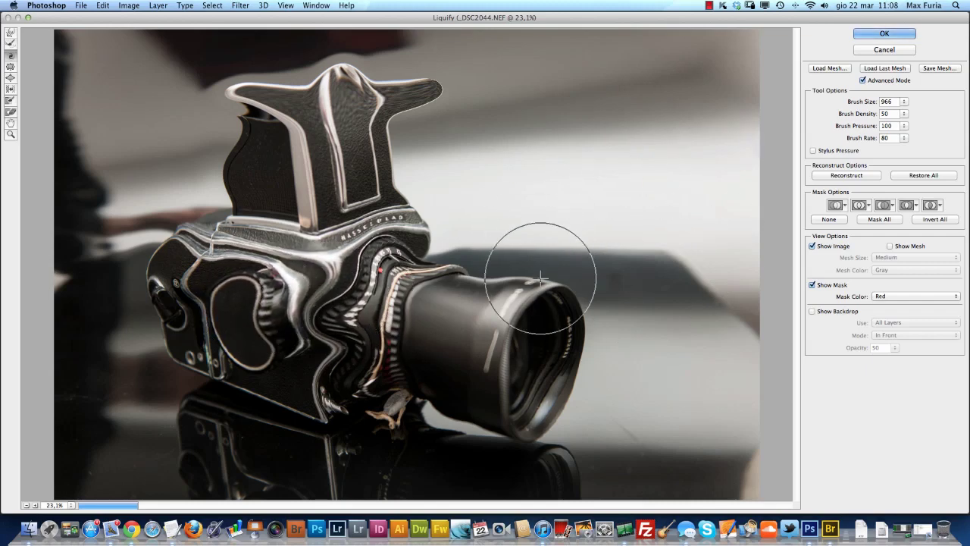
{"action": "mouse_move", "coordinate": [530, 260]}
{"action": "left_mouse_down"}
{"action": "mouse_move", "coordinate": [513, 292]}
{"action": "mouse_move", "coordinate": [522, 302]}
{"action": "left_mouse_up"}
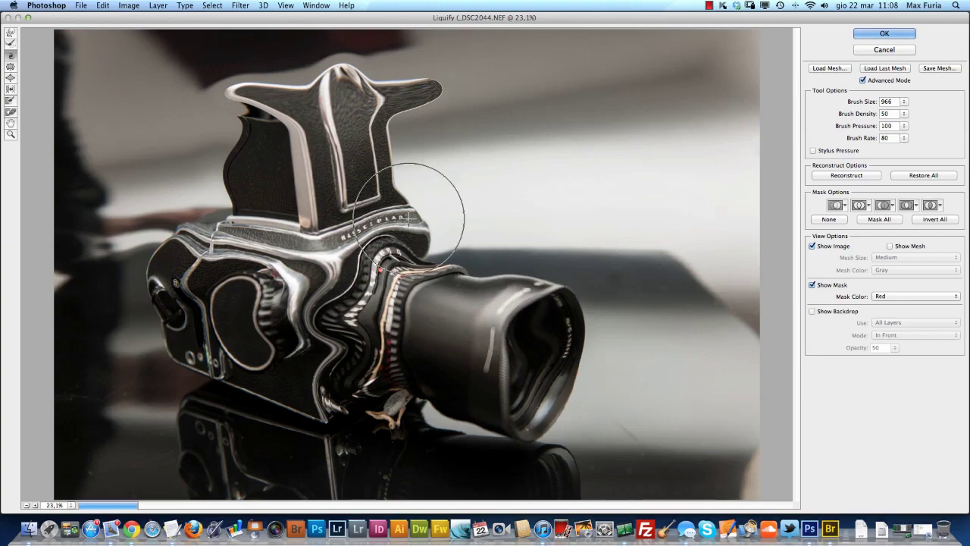
{"action": "mouse_move", "coordinate": [432, 205]}
{"action": "left_mouse_down"}
{"action": "mouse_move", "coordinate": [411, 174]}
{"action": "mouse_move", "coordinate": [363, 189]}
{"action": "left_mouse_up"}
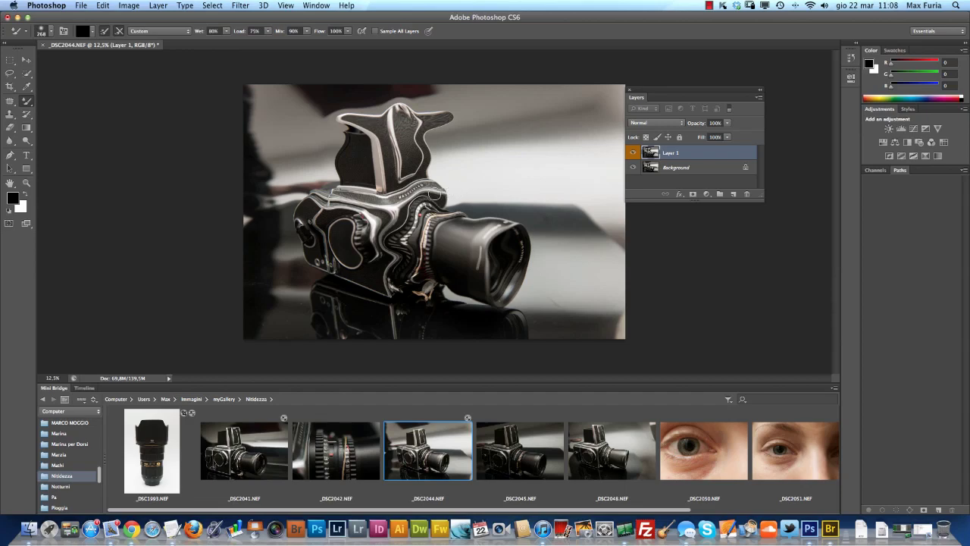
Switch to the Move tool with the liquified camera left on Layer 1.
{"action": "left_click", "coordinate": [27, 59]}
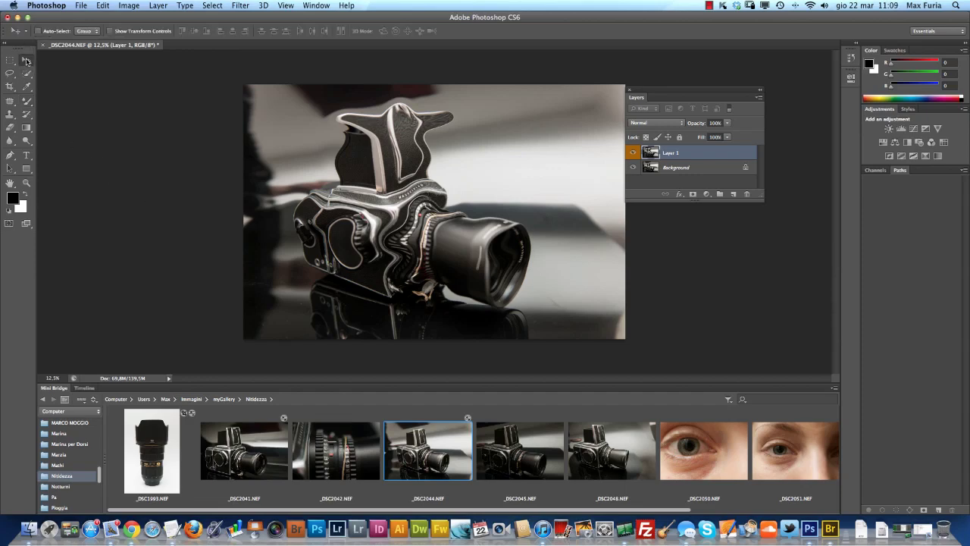